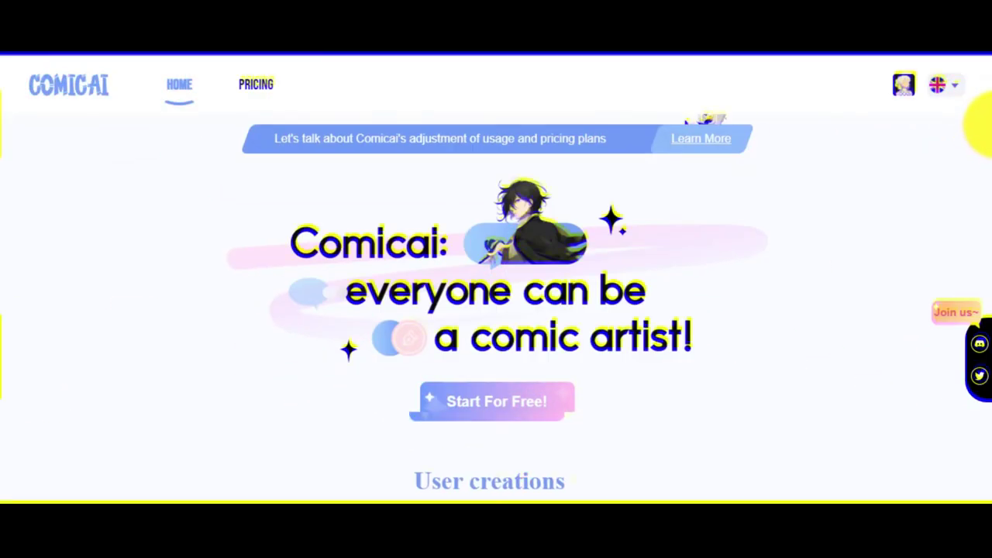
# Scroll to 'Join our communities' and follow the Discord link to the Comicai Official invite
pyautogui.scroll(-5, 980, 147)
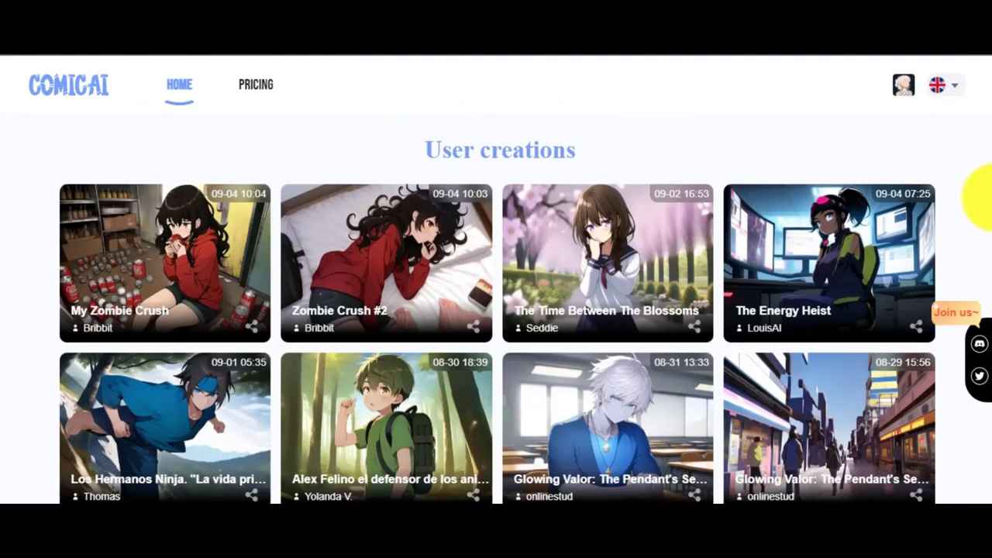
pyautogui.scroll(-5, 983, 195)
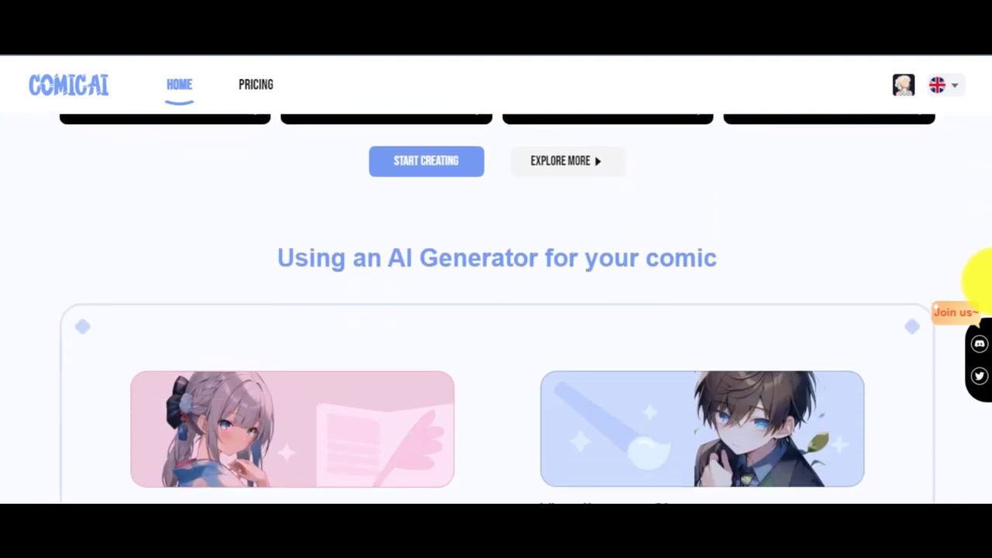
pyautogui.scroll(-10, 978, 275)
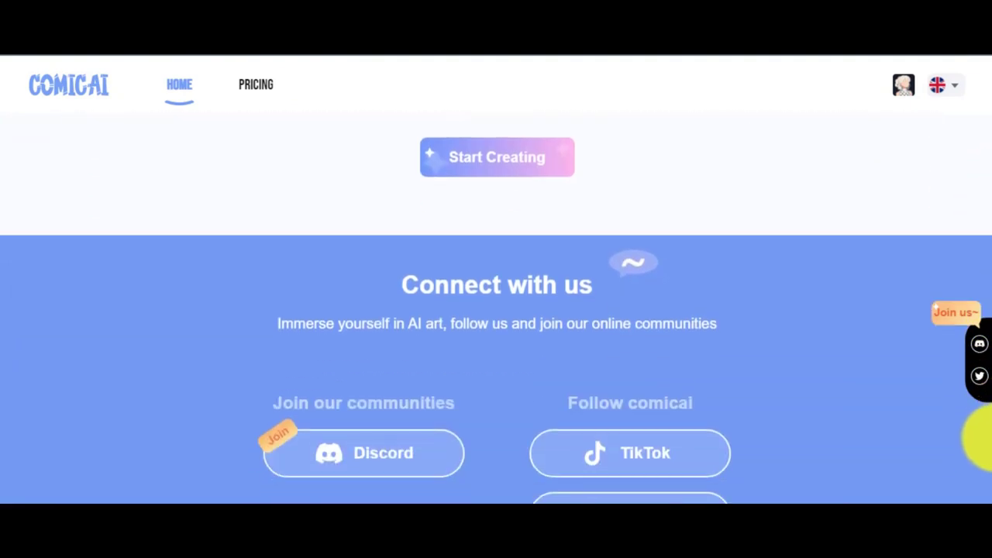
pyautogui.scroll(-3, 978, 442)
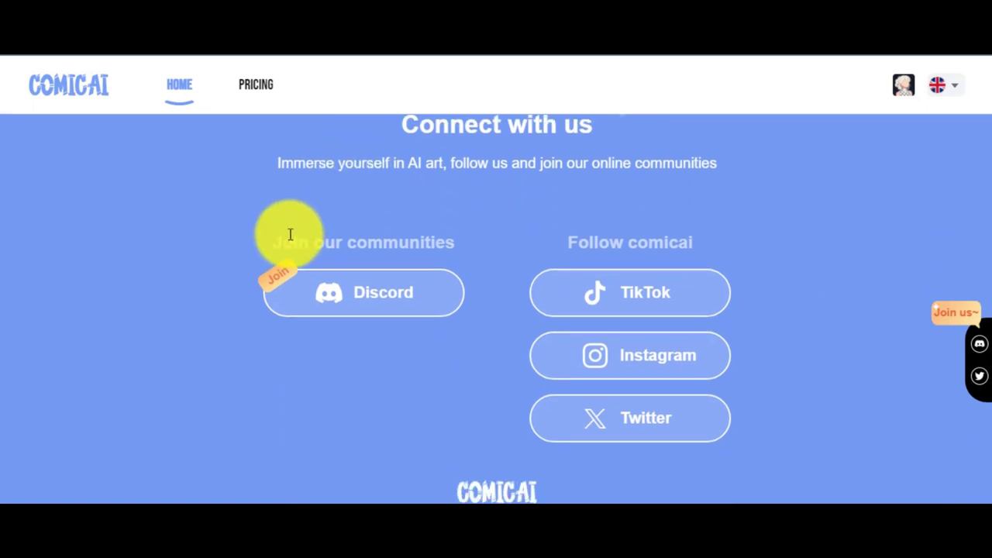
pyautogui.click(352, 297)
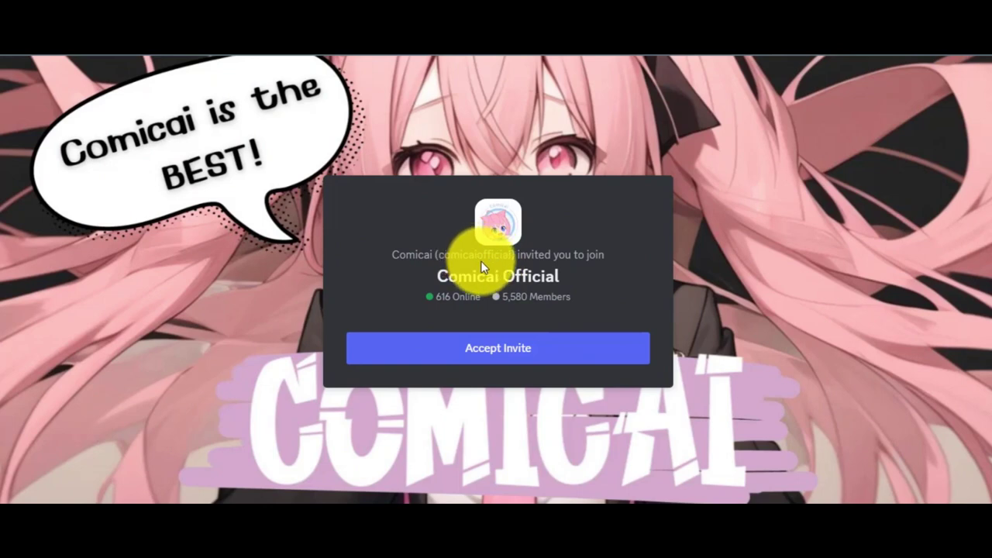
# Accept the Comicai Official invite, choose English, and follow Comic Creation and Events
pyautogui.click(508, 354)
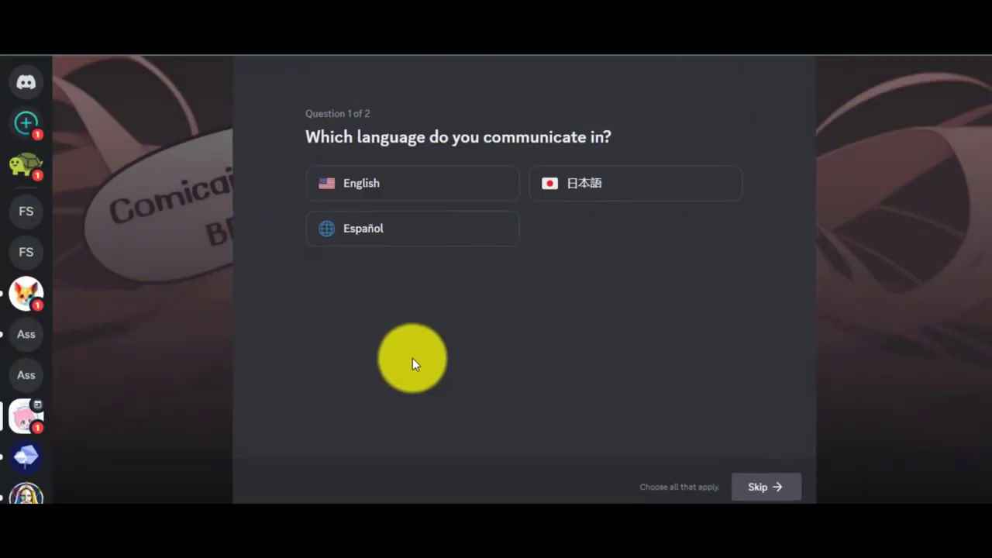
pyautogui.click(433, 191)
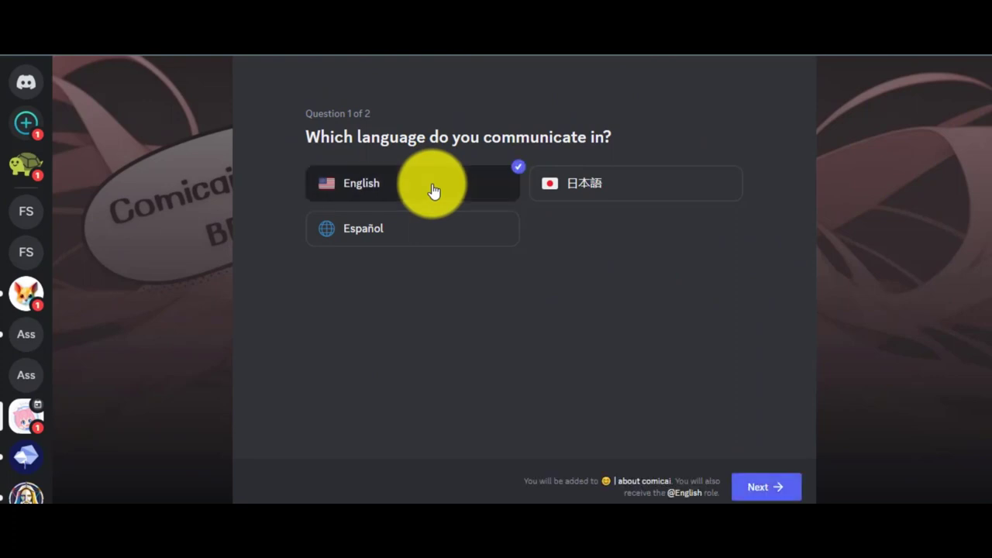
pyautogui.click(753, 488)
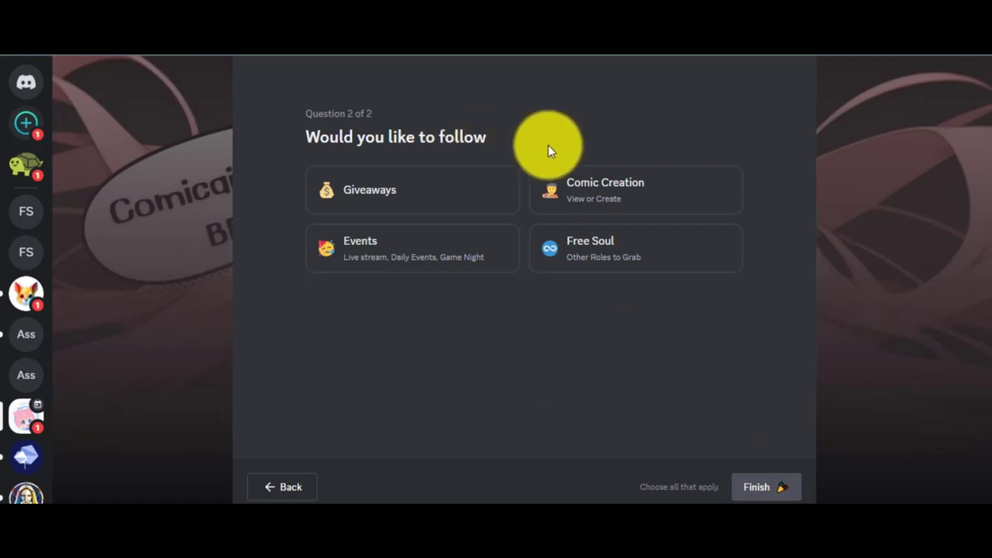
pyautogui.click(594, 188)
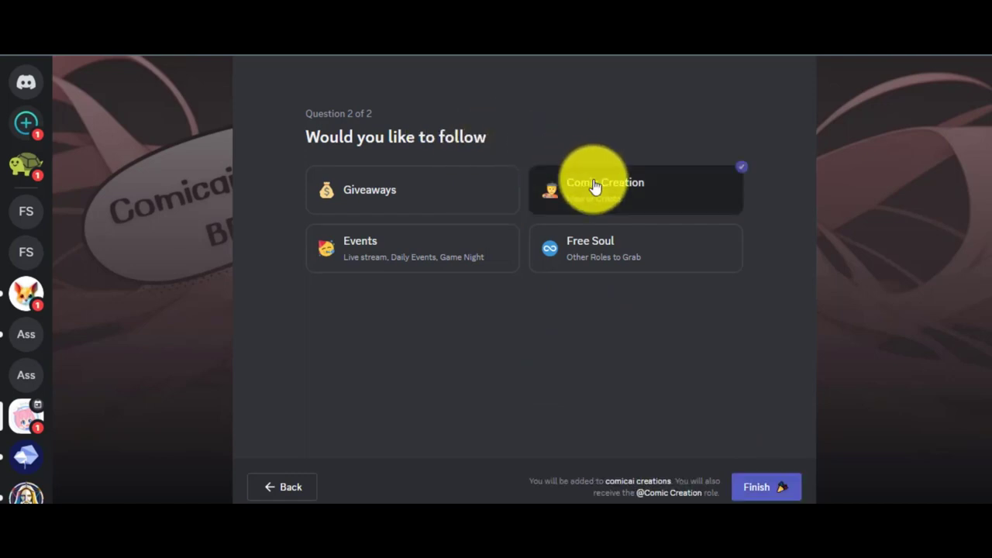
pyautogui.click(462, 245)
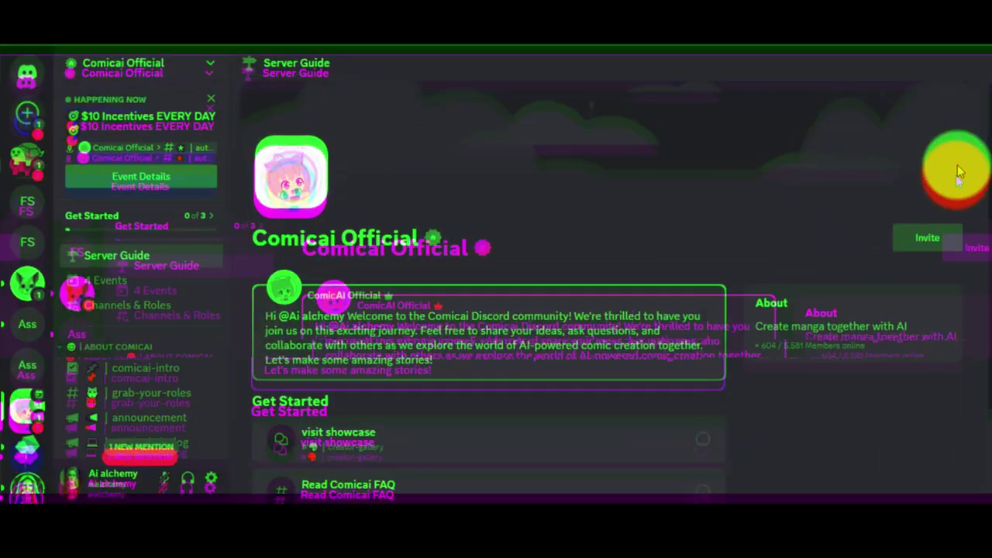
# Open the #creator-gallery showcase forum from the Server Guide
pyautogui.scroll(-1, 978, 180)
pyautogui.scroll(-2, 977, 209)
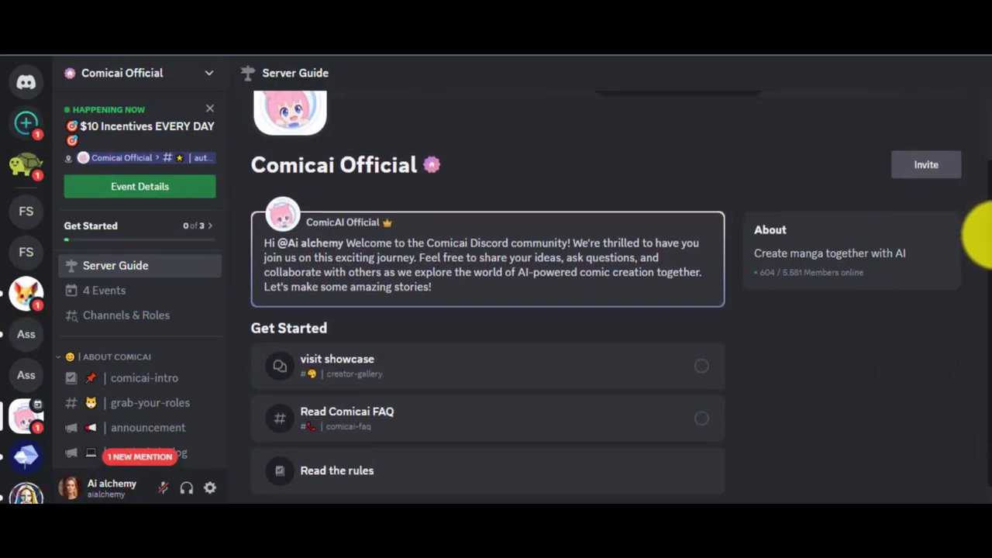
pyautogui.scroll(2, 977, 194)
pyautogui.scroll(-2, 980, 248)
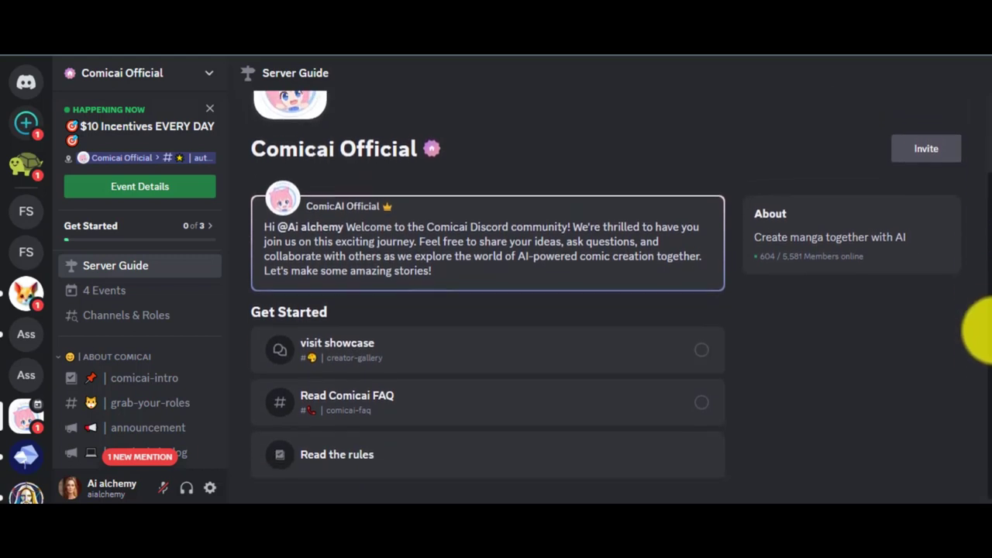
pyautogui.click(352, 341)
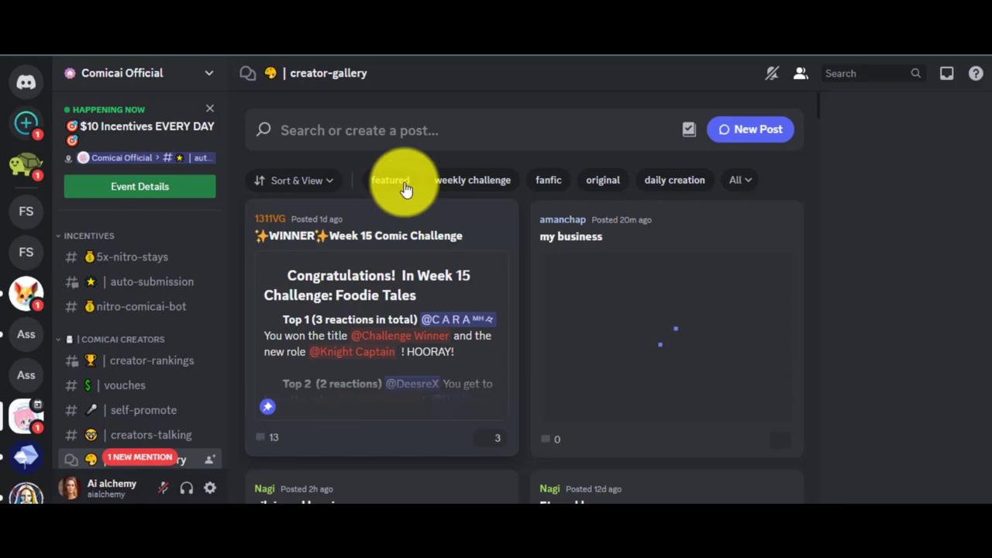
# Scroll through the Comicai Official channel sidebar
pyautogui.moveTo(819, 112)
pyautogui.mouseDown()
pyautogui.moveTo(824, 146)
pyautogui.moveTo(824, 114)
pyautogui.mouseUp()
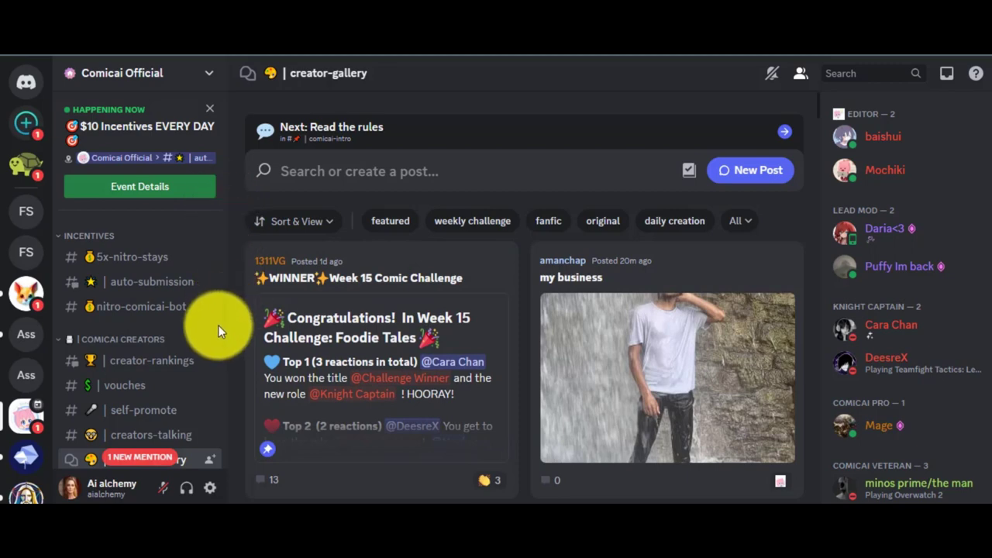
pyautogui.scroll(2, 224, 318)
pyautogui.scroll(4, 231, 307)
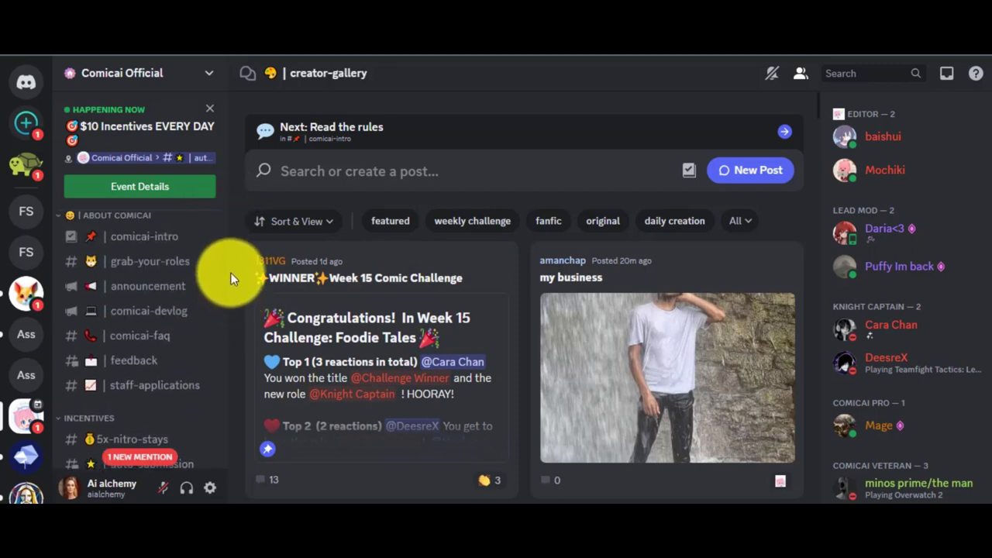
pyautogui.scroll(-7, 230, 222)
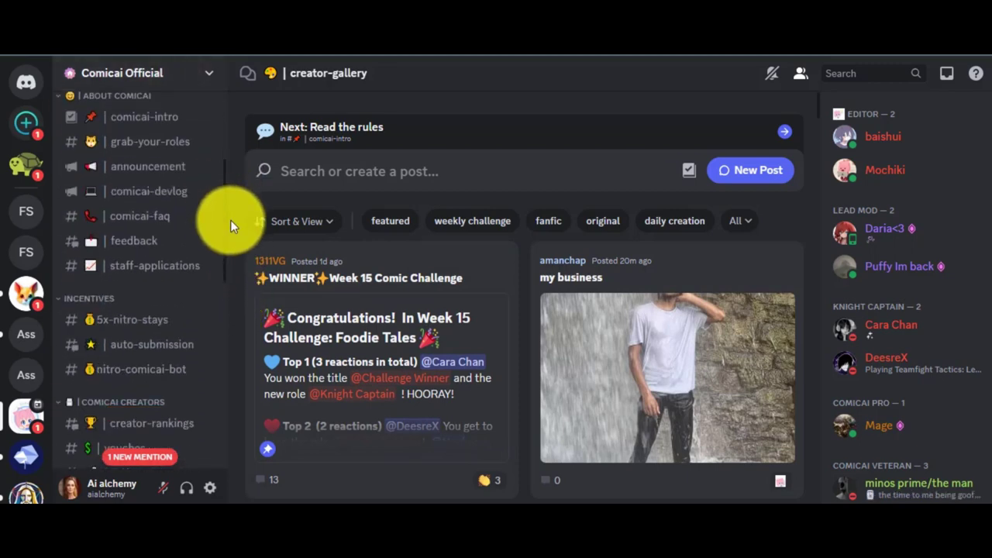
pyautogui.scroll(-10, 238, 256)
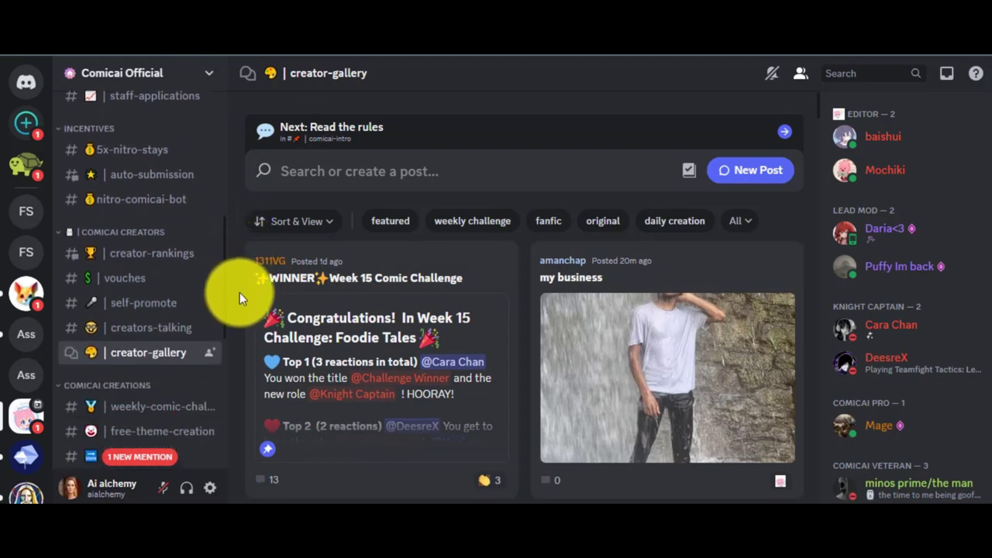
pyautogui.scroll(-2, 246, 400)
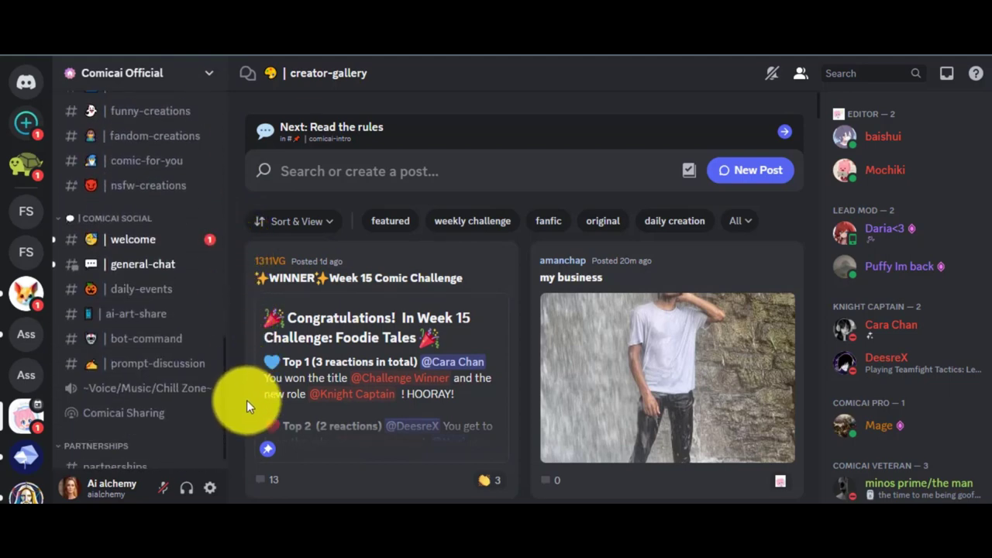
pyautogui.scroll(4, 238, 395)
pyautogui.moveTo(238, 362); pyautogui.dragTo(233, 175)
pyautogui.scroll(3, 133, 267)
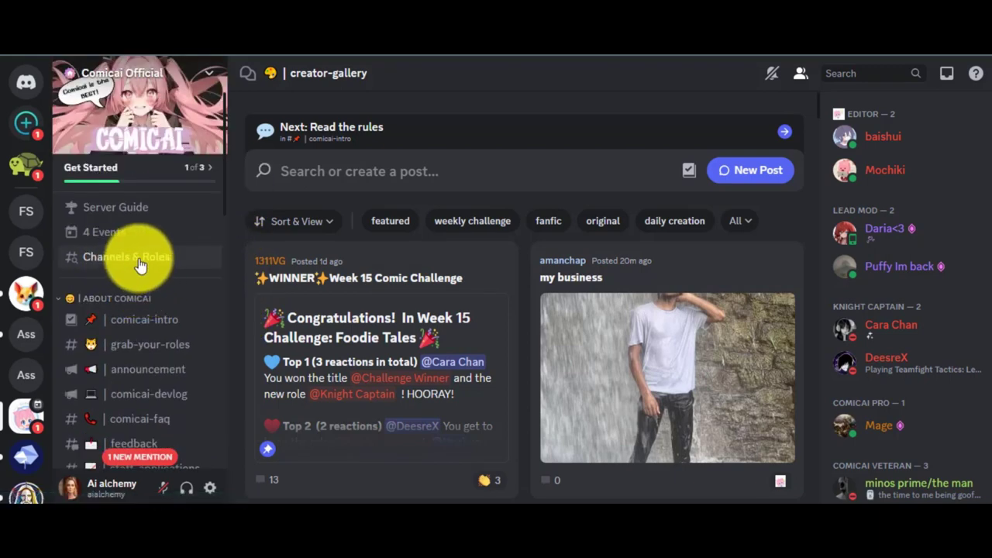
# In Channels & Roles, browse all channels and keep only comicai-bot followed under COMICAI BOT
pyautogui.click(139, 264)
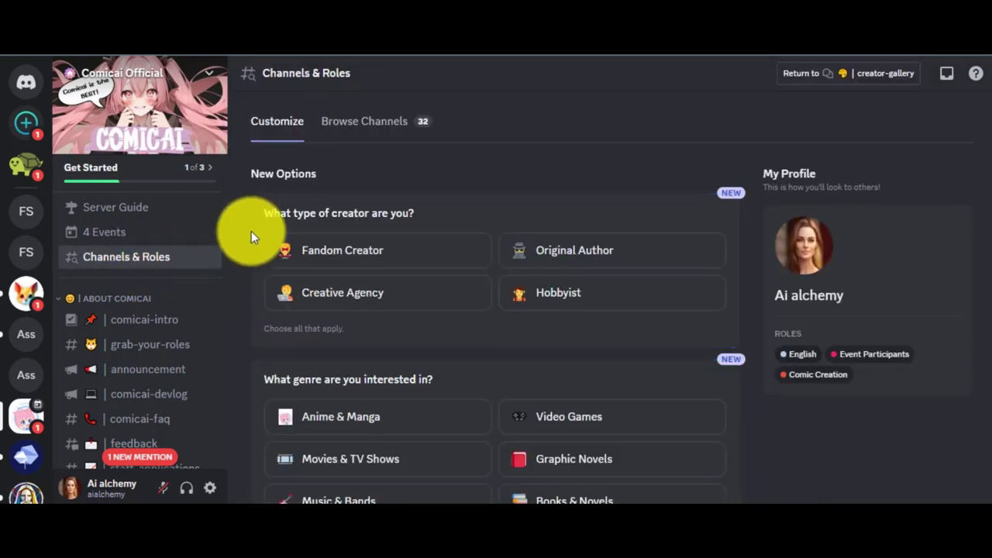
pyautogui.click(372, 126)
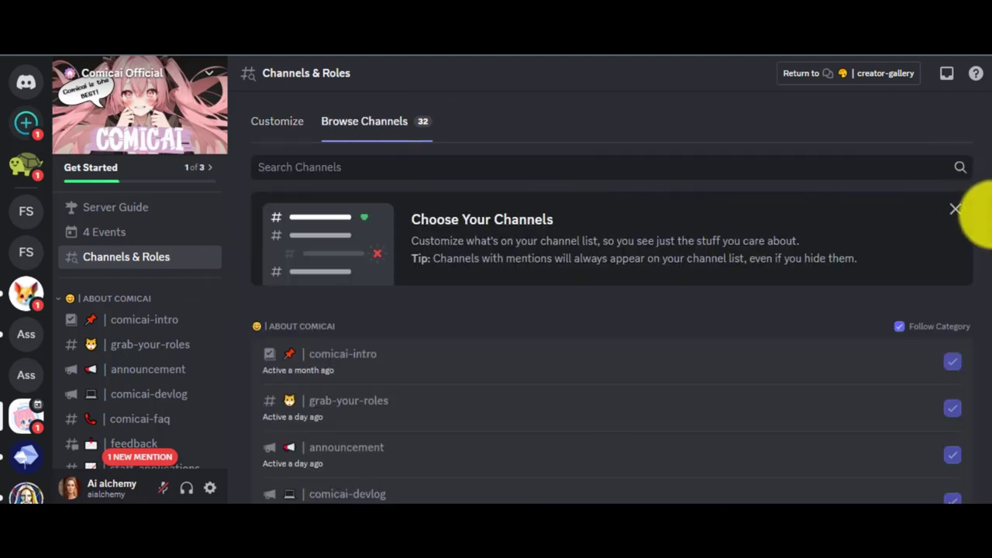
pyautogui.scroll(-3, 983, 217)
pyautogui.scroll(-4, 985, 245)
pyautogui.scroll(-3, 986, 288)
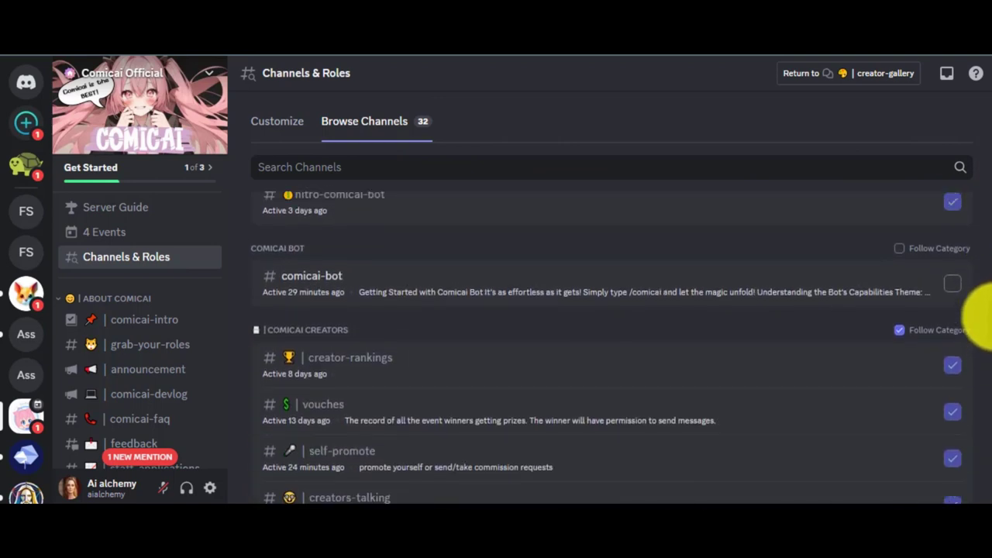
pyautogui.click(899, 249)
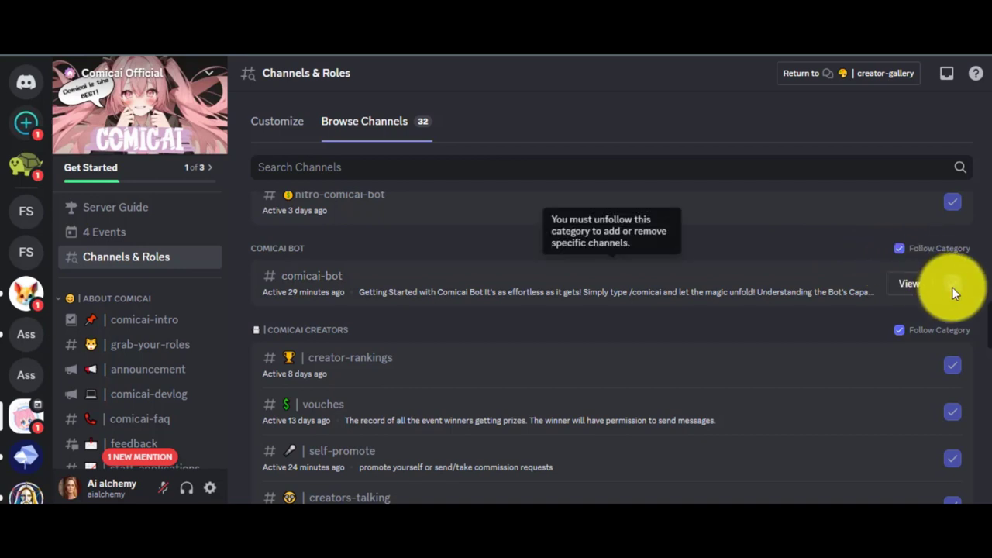
pyautogui.click(899, 249)
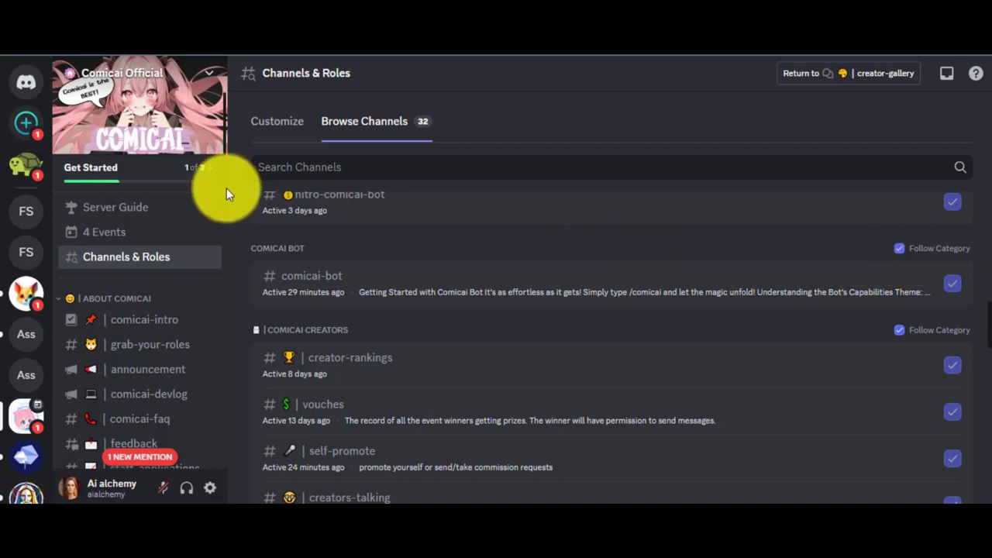
# Scroll down the sidebar and open the comicai-bot channel
pyautogui.scroll(-2, 226, 194)
pyautogui.scroll(-8, 227, 232)
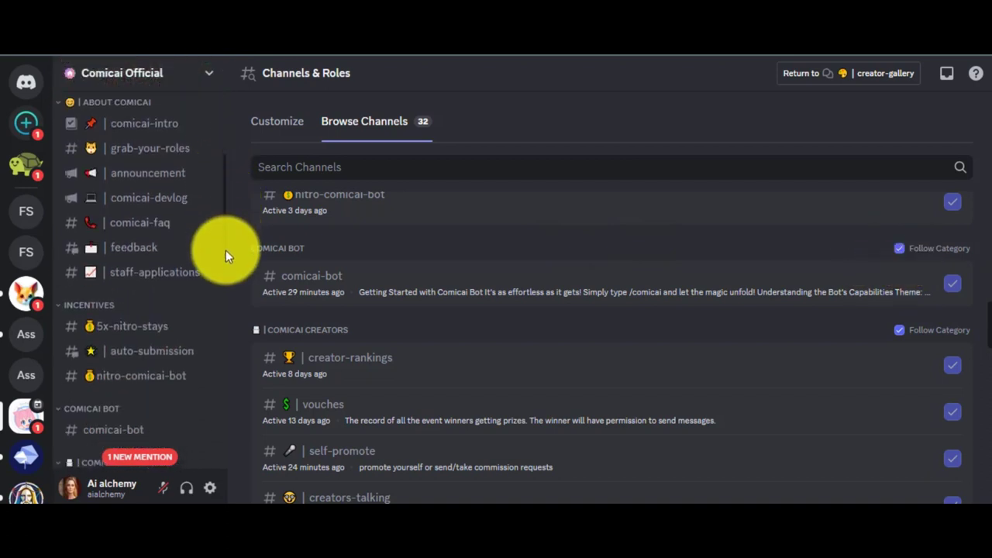
pyautogui.scroll(-1, 225, 306)
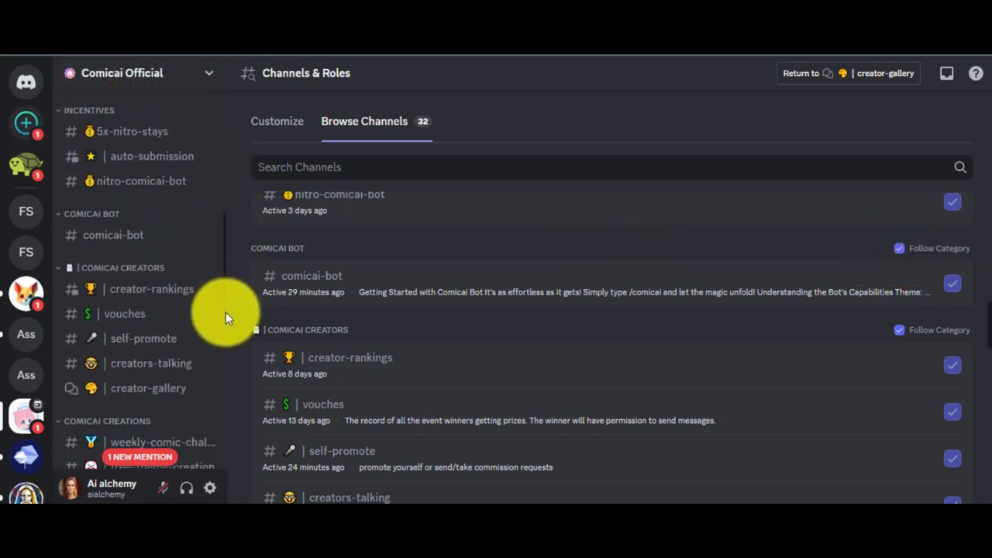
pyautogui.click(126, 241)
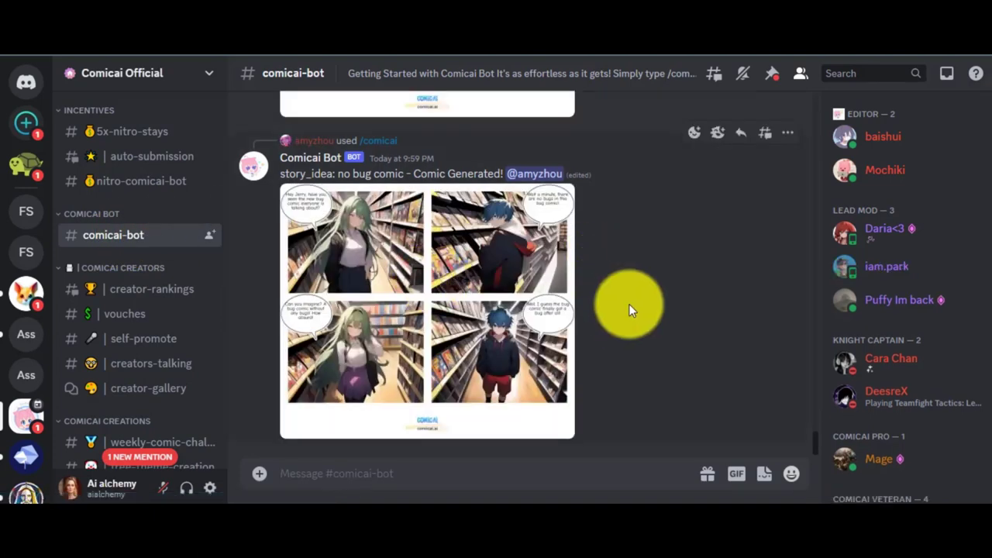
# Show the comicai-bot pinned messages, including the 'Comicai Bot Meme-Mania!' contest post
pyautogui.click(771, 75)
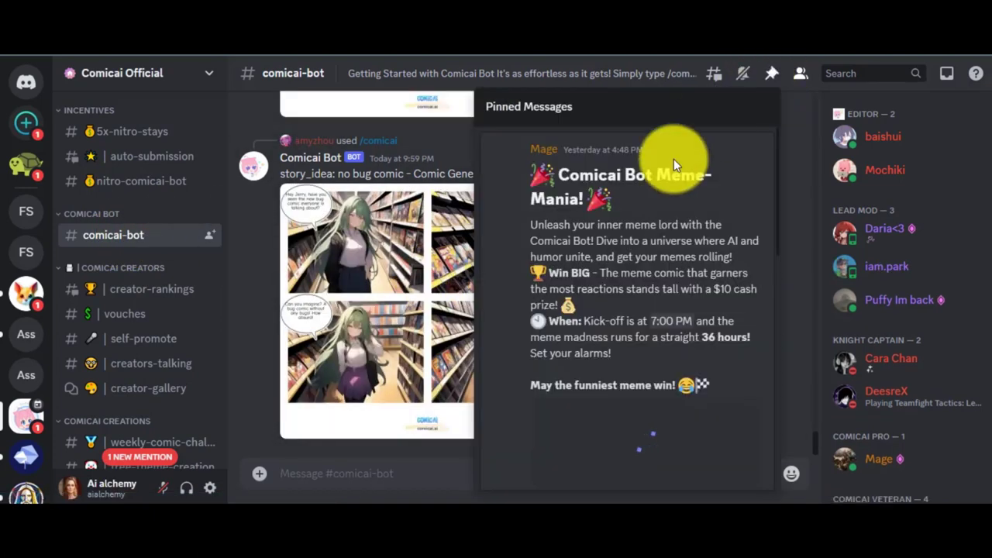
pyautogui.scroll(-1, 775, 171)
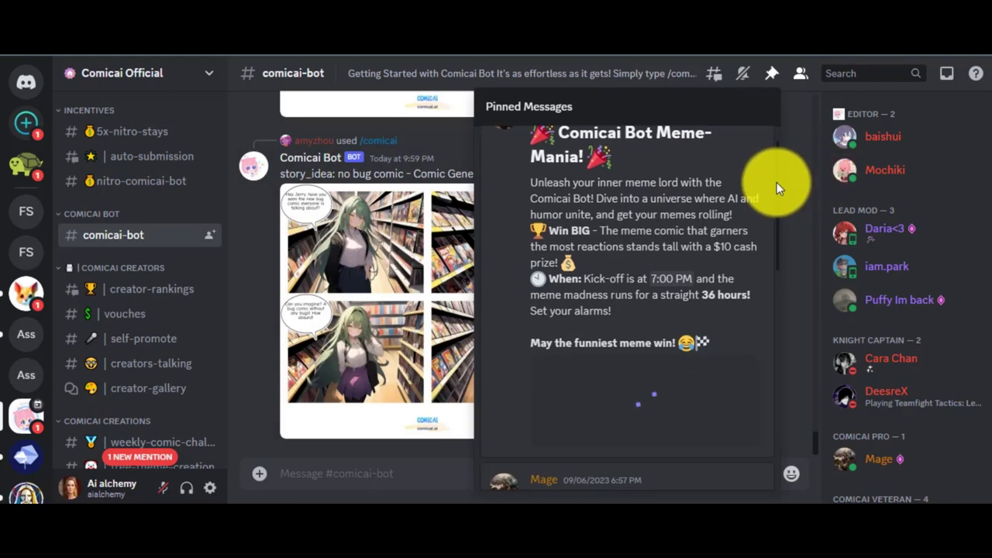
pyautogui.scroll(-5, 776, 225)
pyautogui.scroll(4, 772, 233)
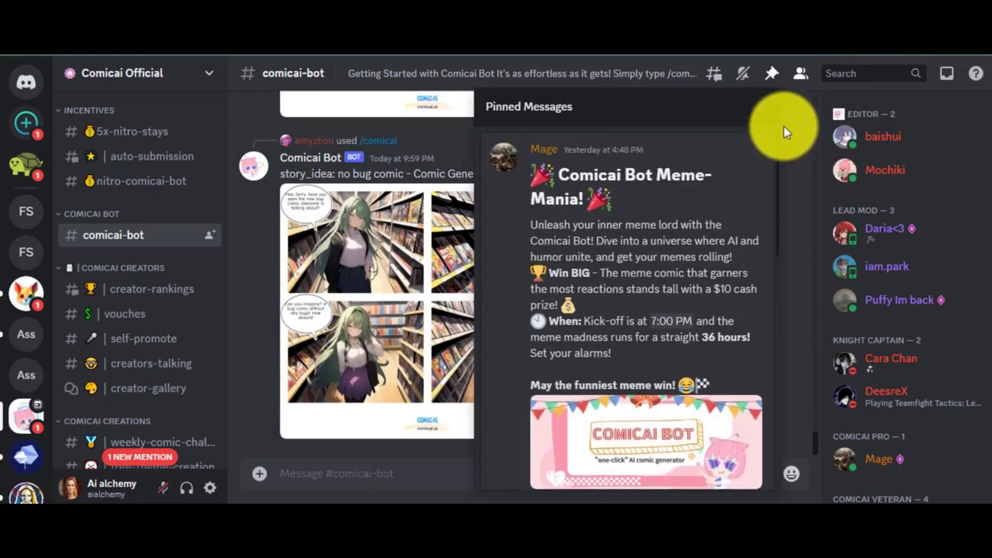
# Run /comicai with the story idea 'two friends go to forest for adventure'
pyautogui.click(405, 469)
pyautogui.write('/')
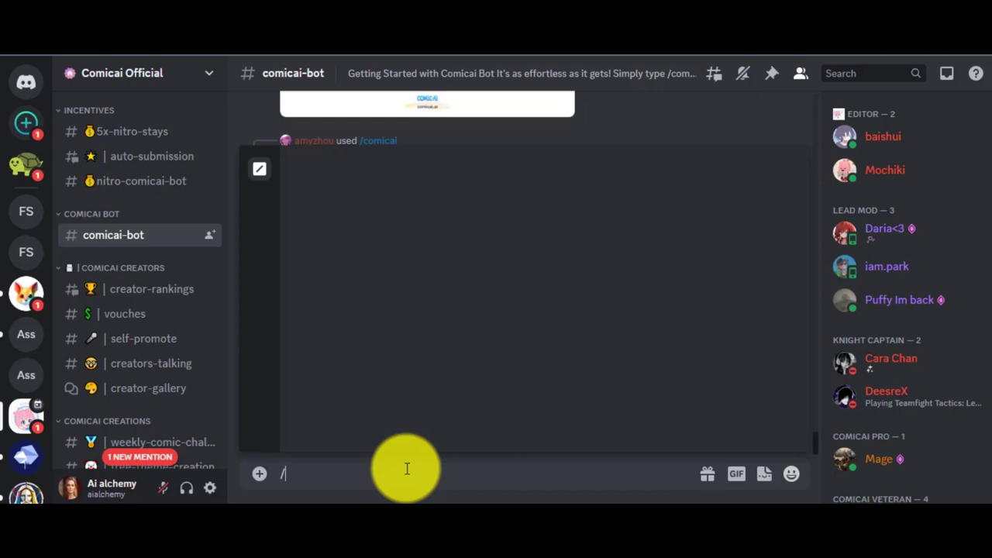
pyautogui.write('com')
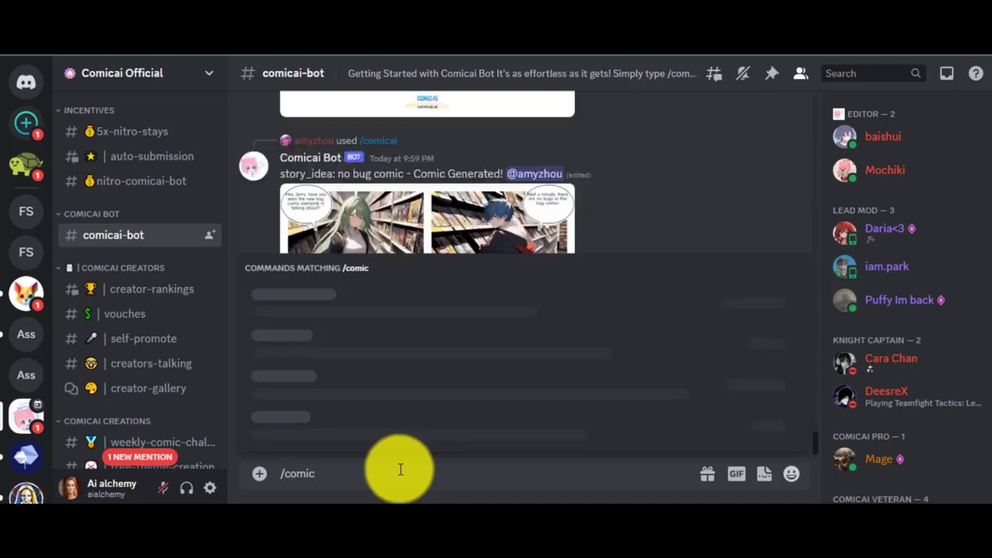
pyautogui.write('ic')
pyautogui.click(328, 397)
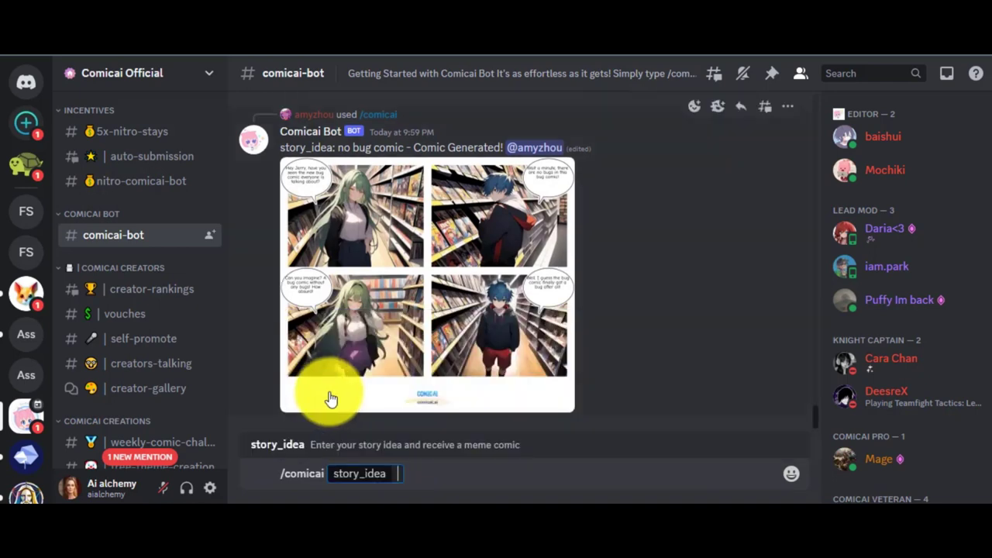
pyautogui.write('two friends go to for')
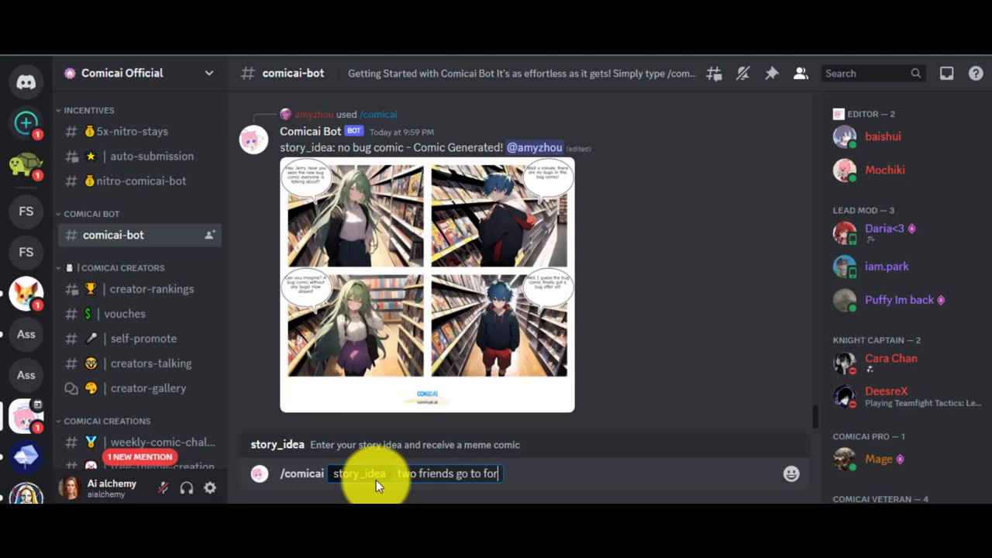
pyautogui.write('est for adventure')
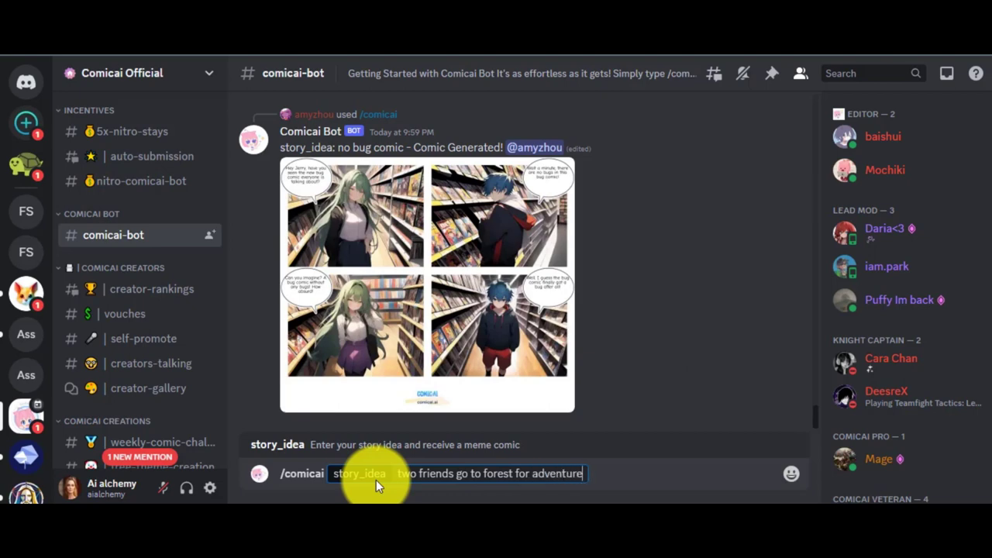
pyautogui.press('Return')
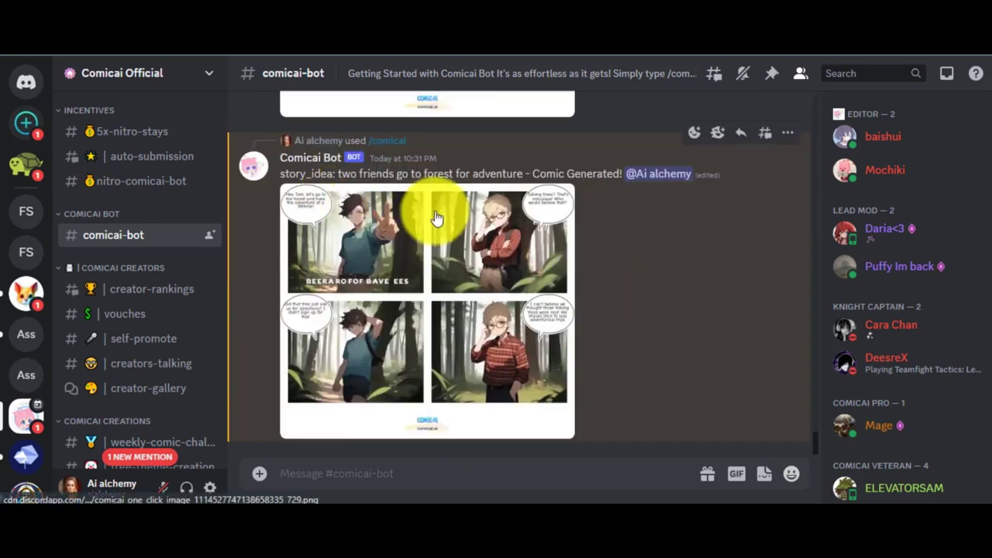
pyautogui.click(432, 321)
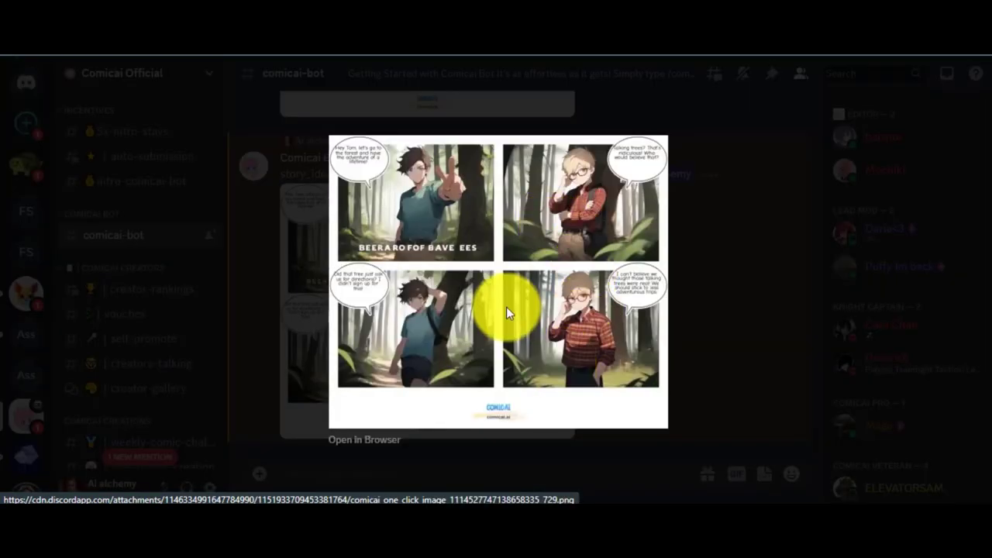
pyautogui.hotkey('ctrl', '+')
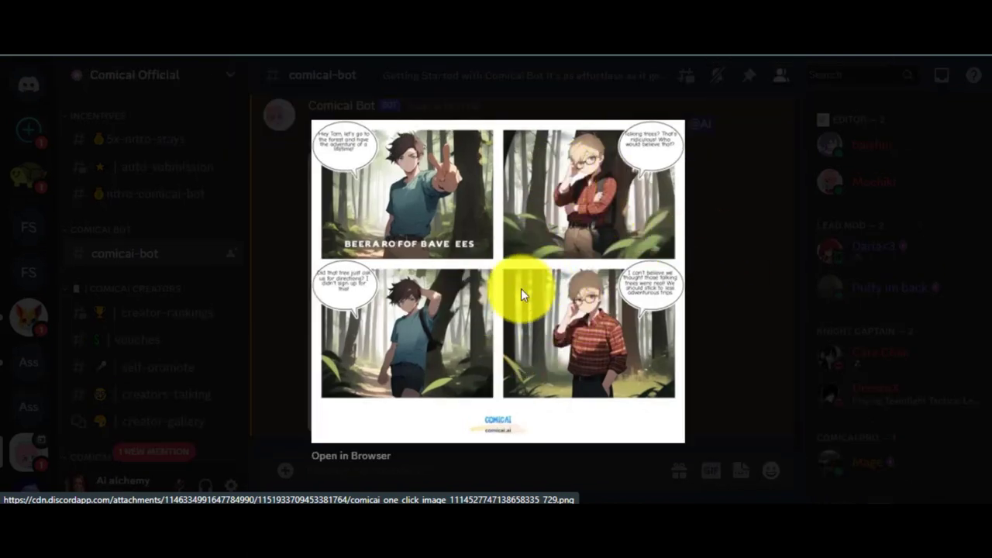
pyautogui.click(700, 367)
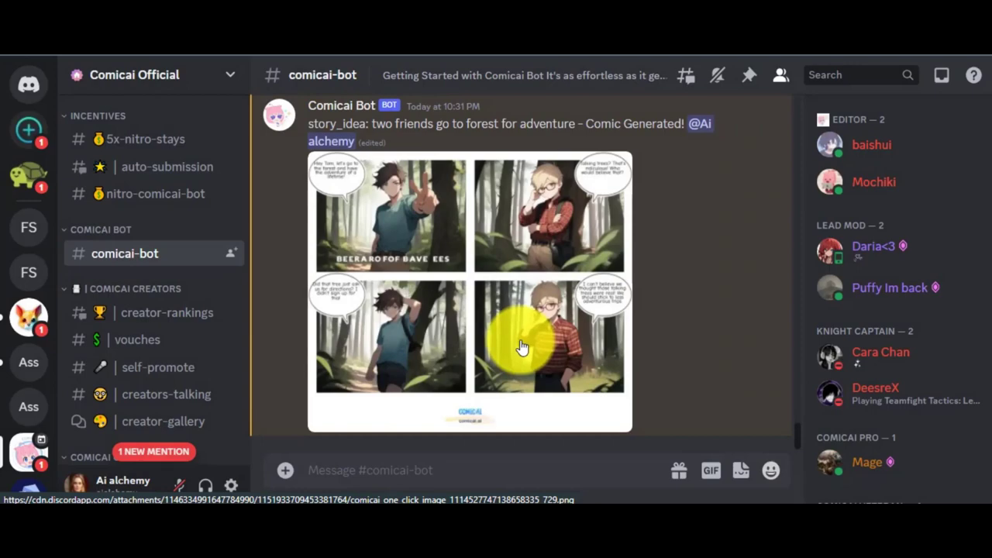
pyautogui.scroll(10, 796, 430)
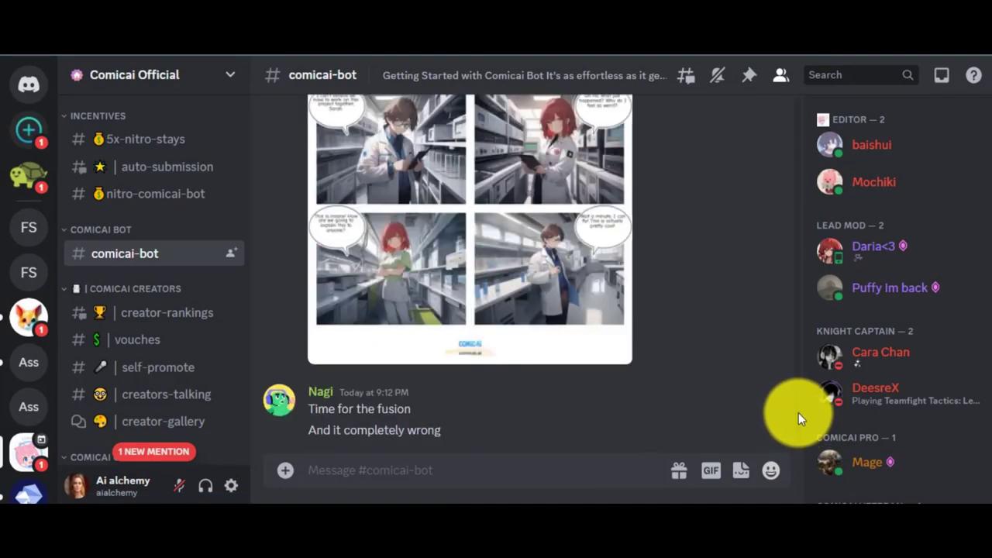
pyautogui.scroll(-10, 800, 422)
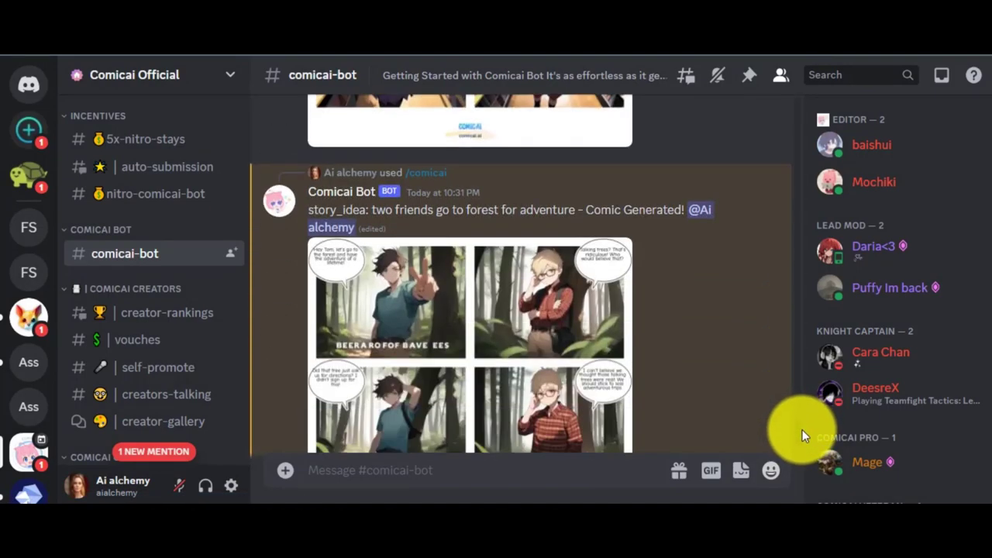
# Run /comicai with the story idea 'boyfriend and girlfriend go to date for first time'
pyautogui.click(629, 468)
pyautogui.write('/co,m')
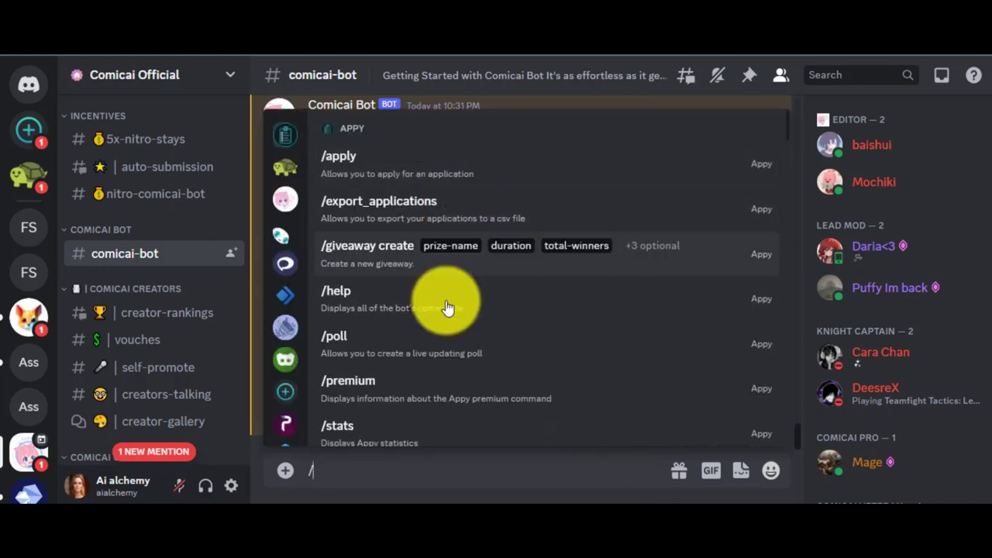
pyautogui.press('BackSpace')
pyautogui.press('BackSpace')
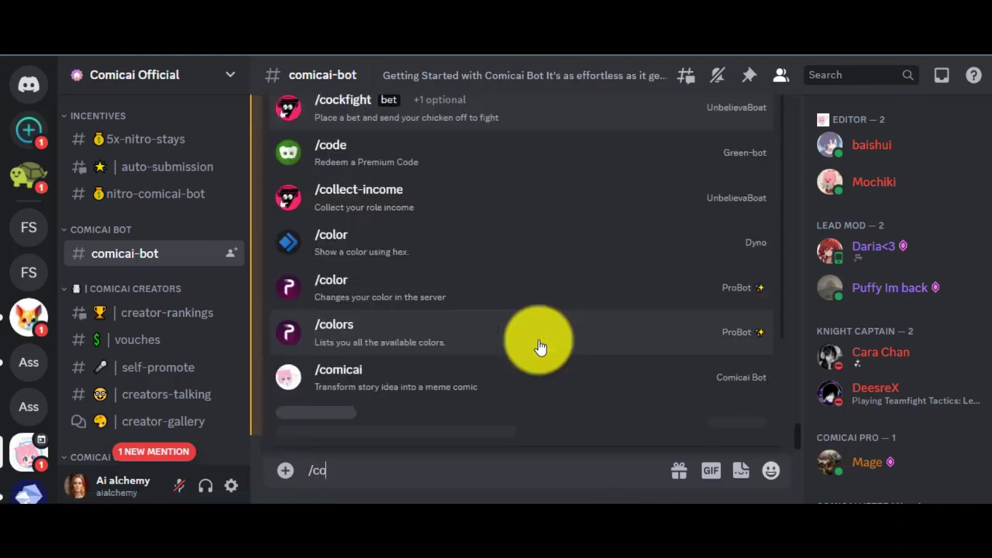
pyautogui.click(503, 391)
pyautogui.write('boy')
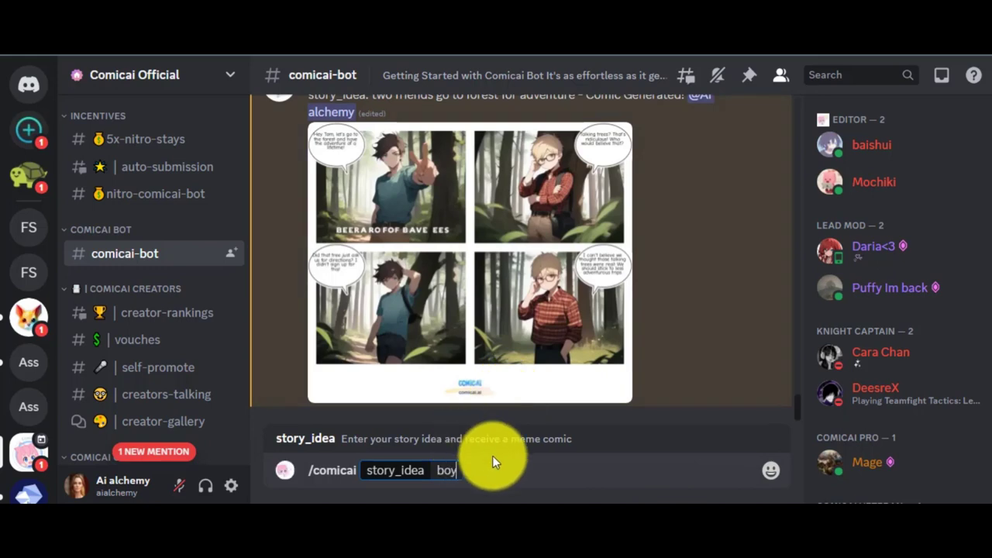
pyautogui.write('friend and girlfriend go to date')
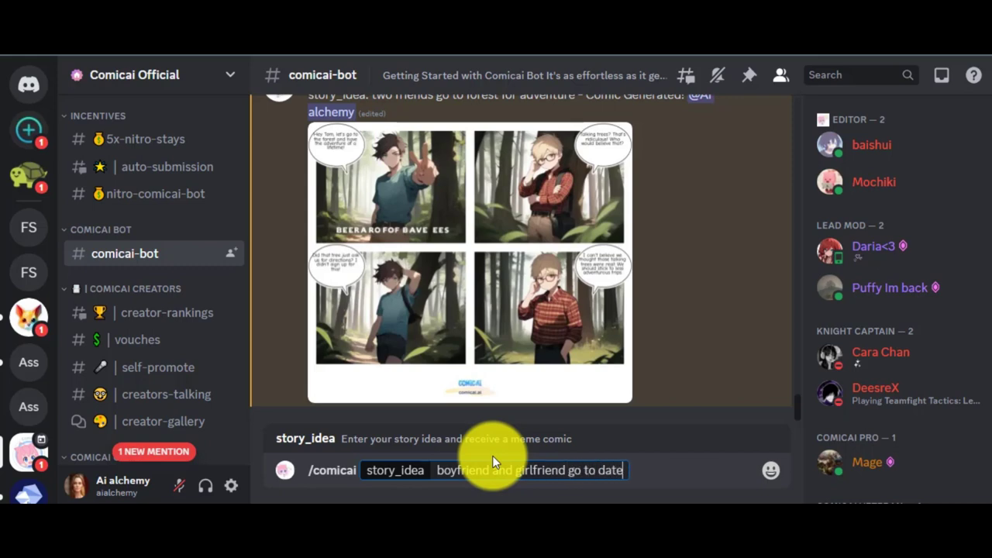
pyautogui.write(' for fie')
pyautogui.write('st time')
pyautogui.press('Return')
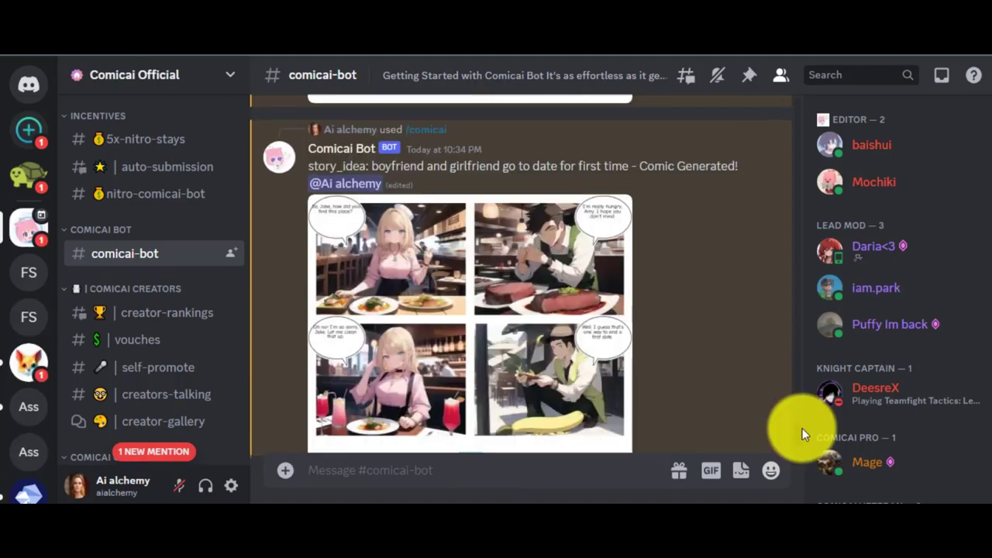
# Enlarge the first-date comic and open the image in the web browser
pyautogui.click(457, 322)
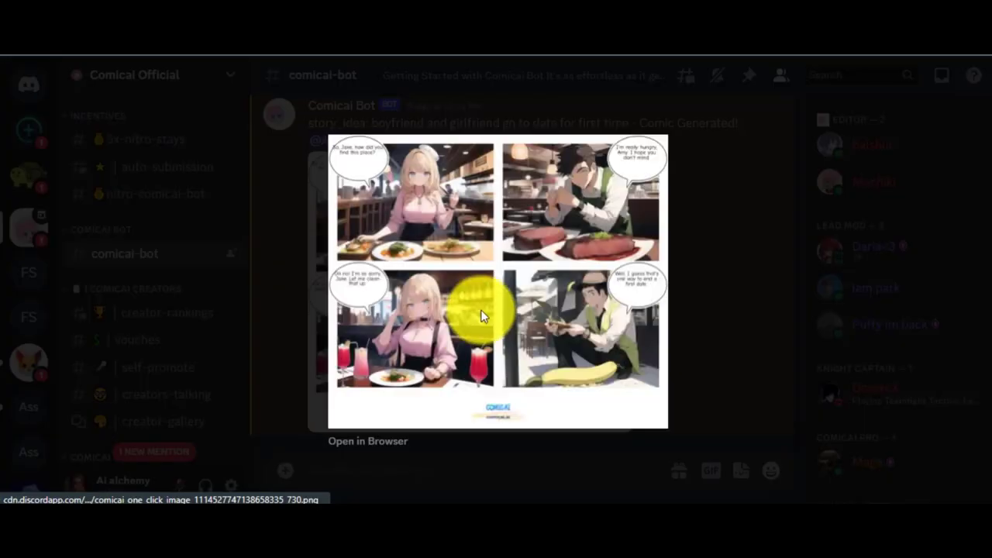
pyautogui.click(404, 441)
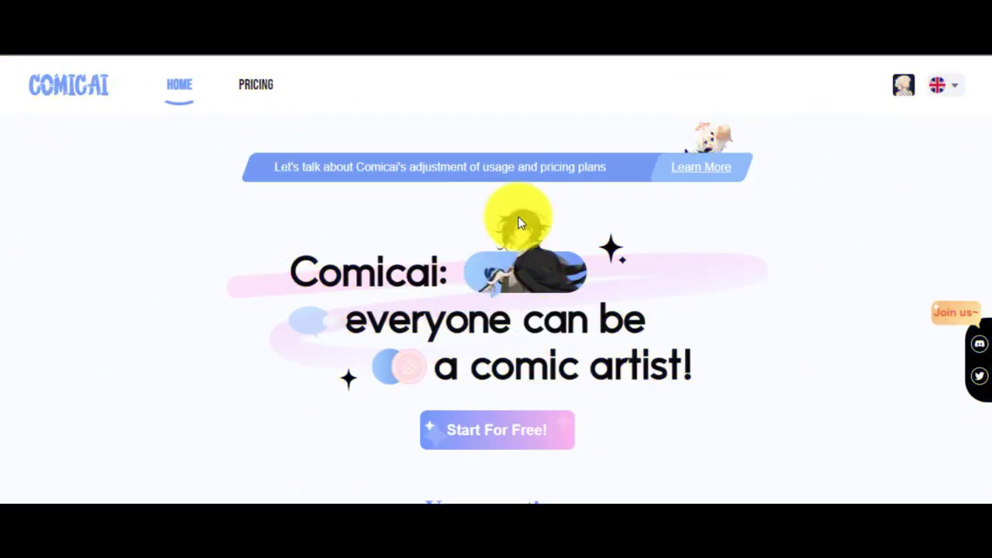
pyautogui.scroll(-10, 984, 128)
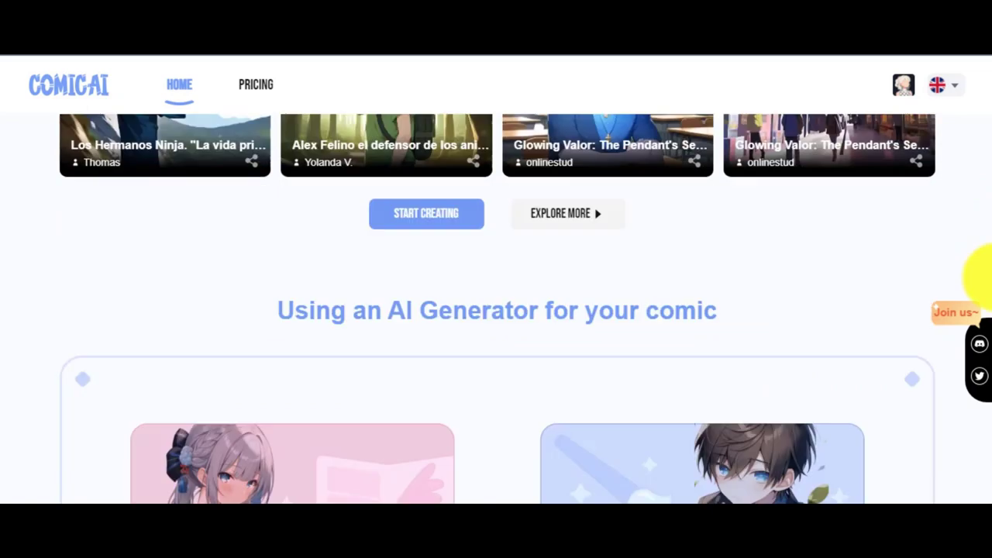
pyautogui.scroll(10, 981, 275)
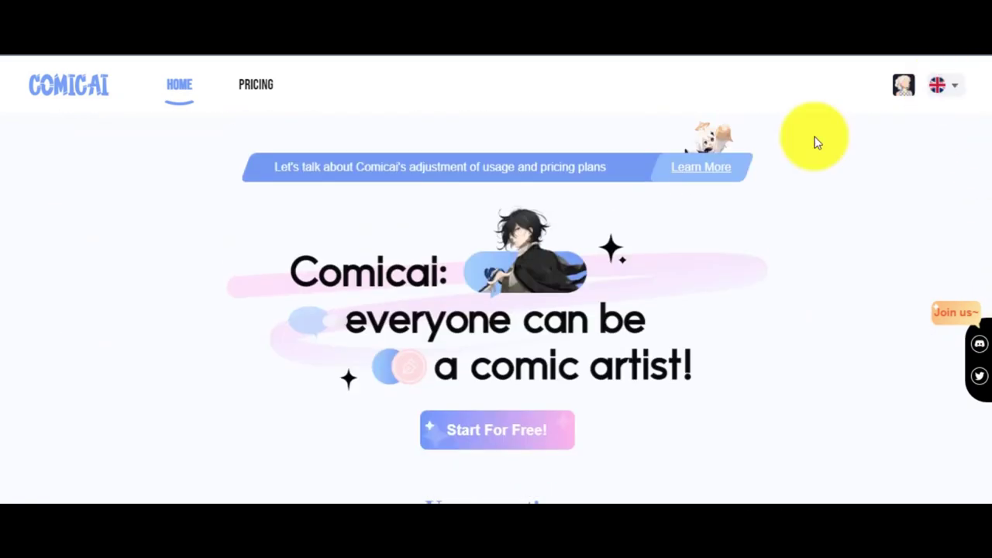